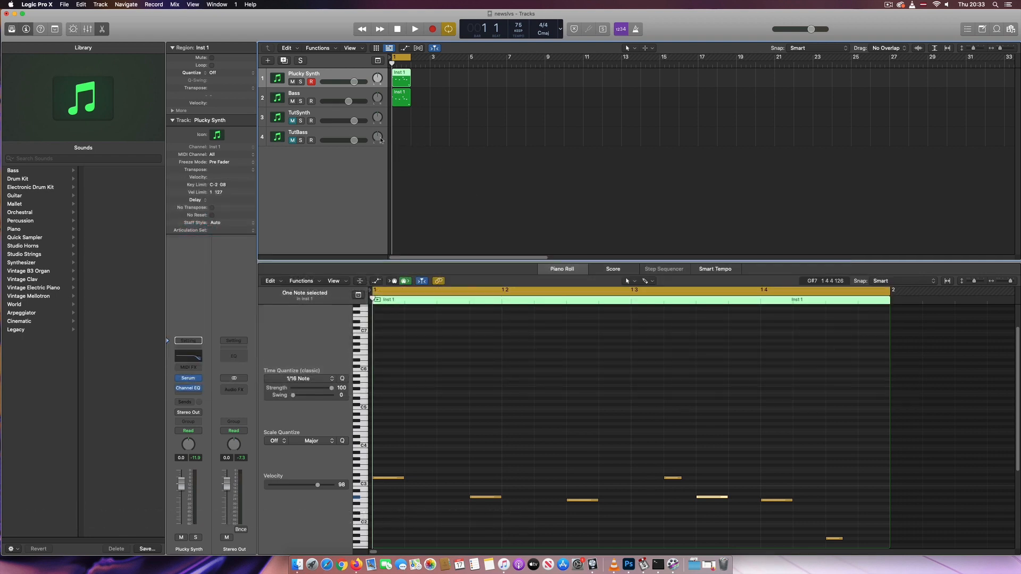
Play back the project and audition the Bass and Plucky Synth tracks
key(space)
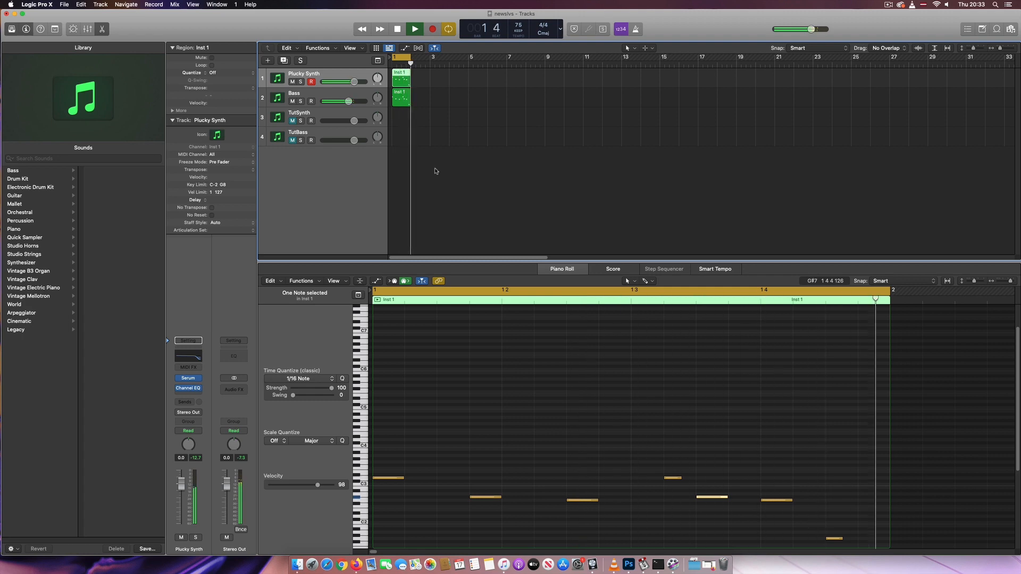
key(space)
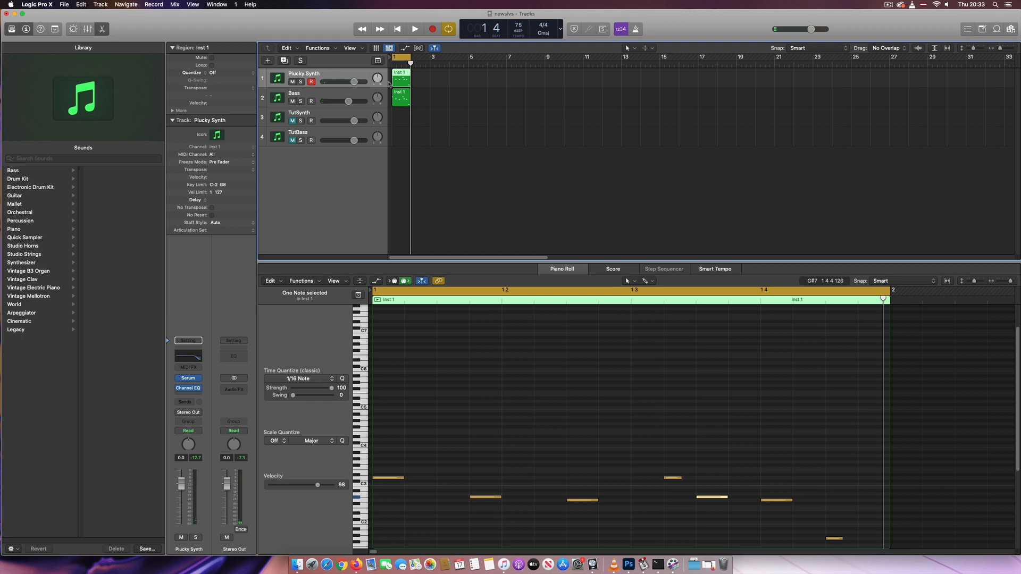
click(331, 93)
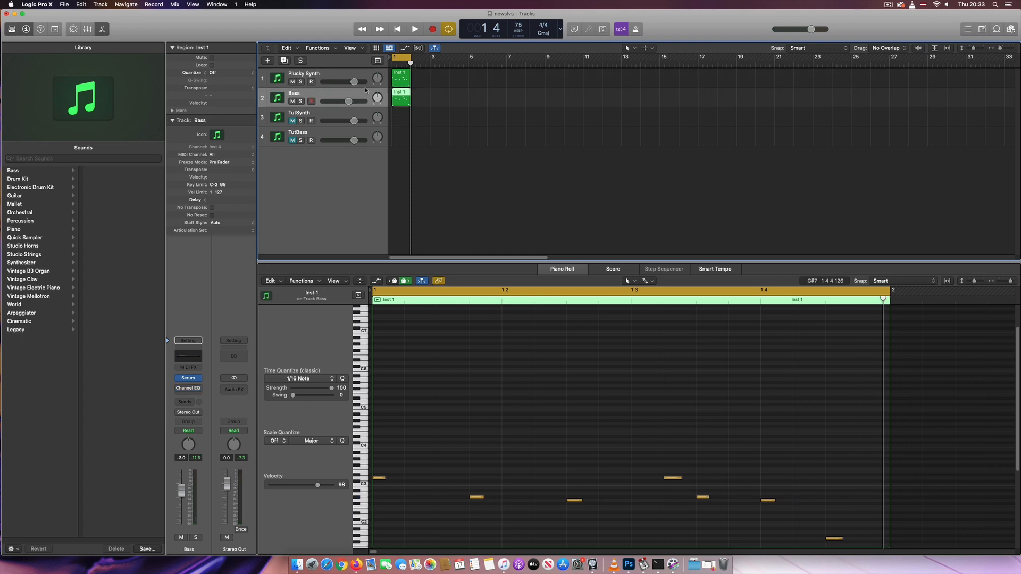
click(331, 81)
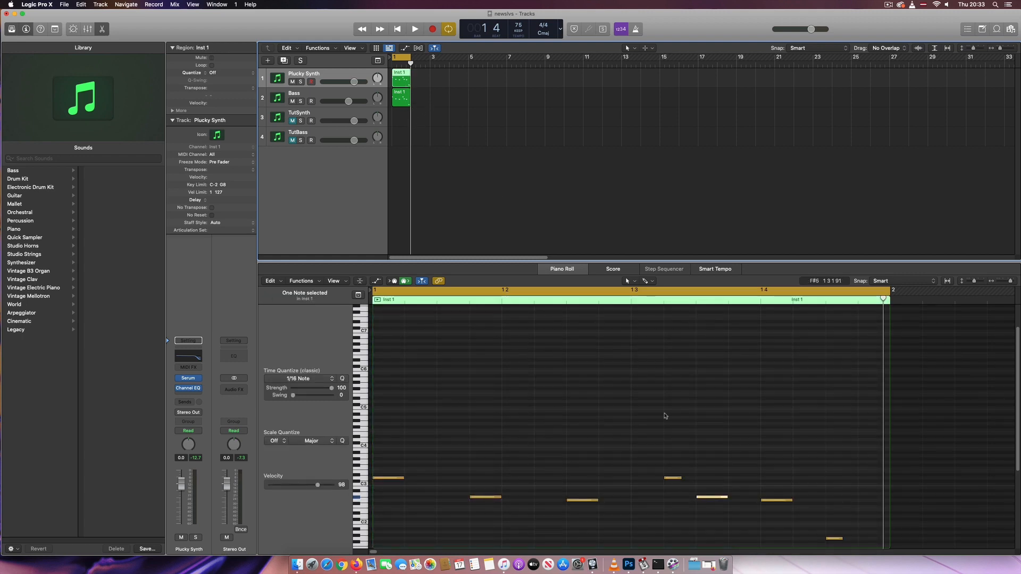
click(832, 533)
drag(832, 533, 367, 409)
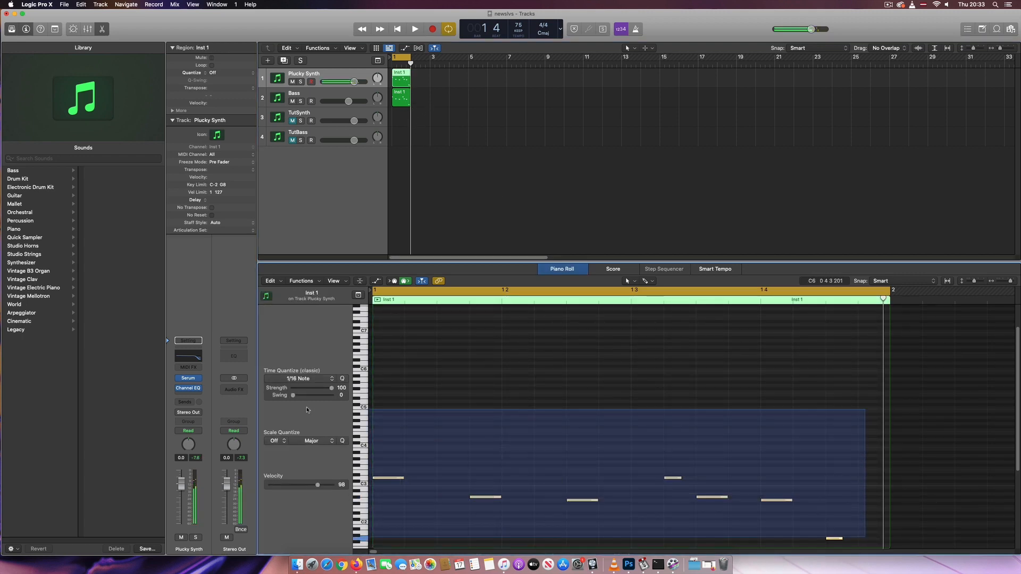
click(315, 72)
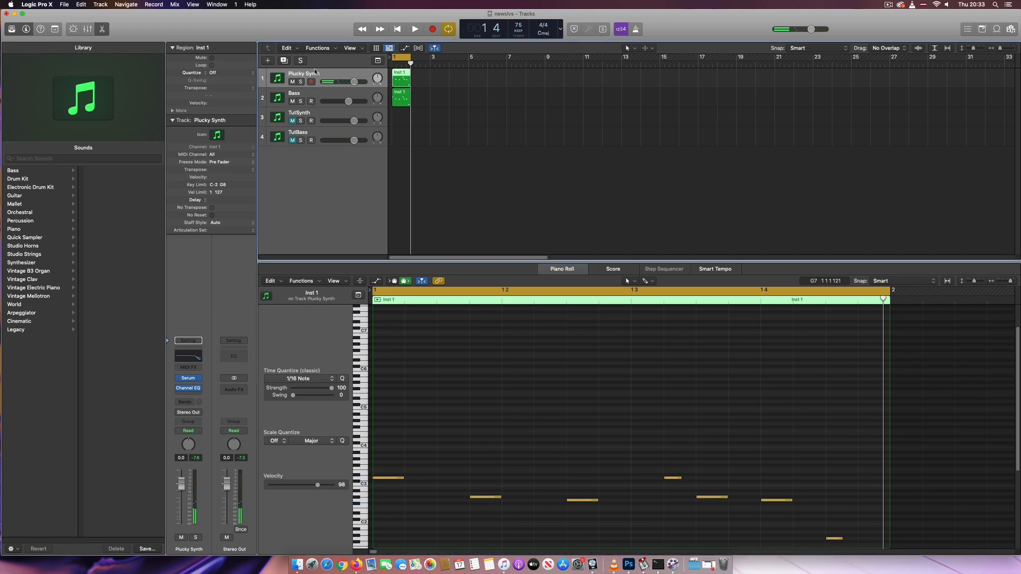
Open Serum on the TutSynth track and load the SQR_SAW_Wrd wavetable into oscillator A
click(319, 113)
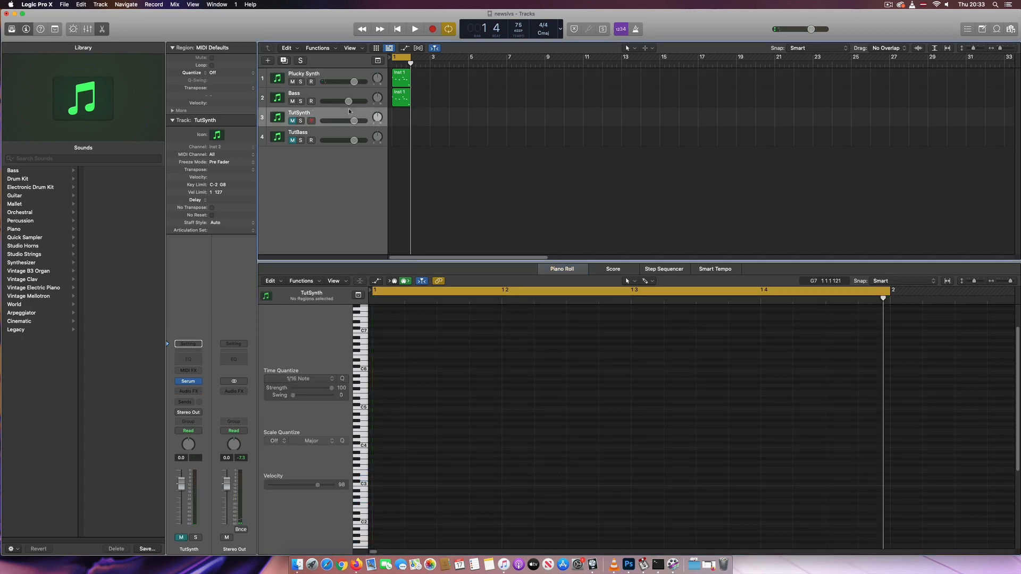
mouse_move(189, 383)
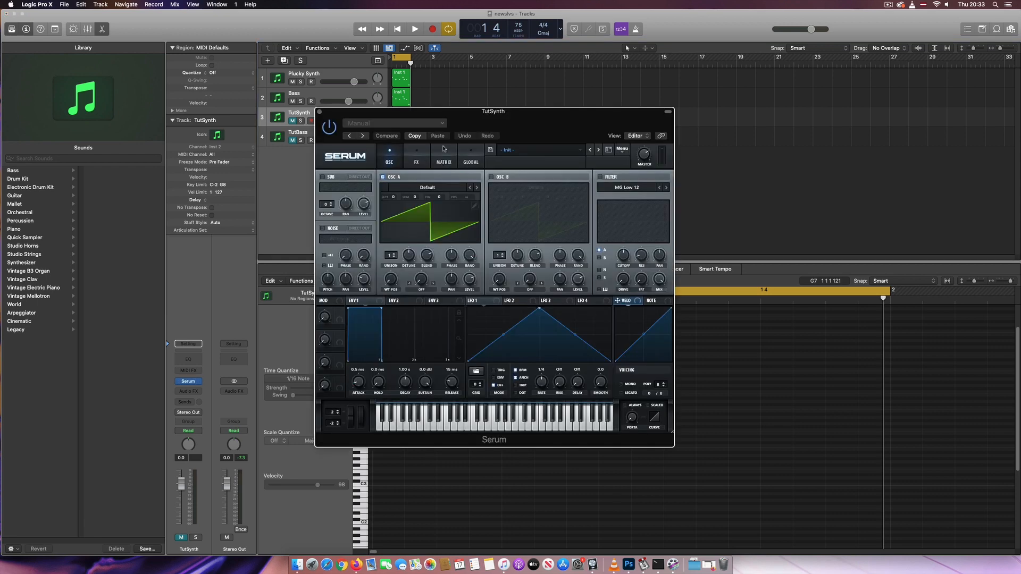
drag(510, 126, 567, 138)
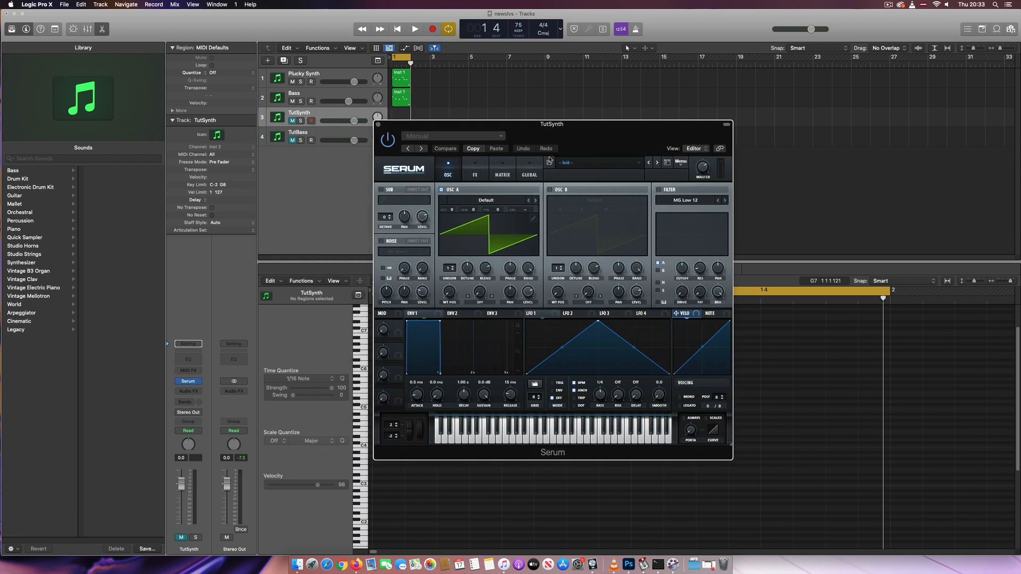
click(483, 200)
mouse_move(486, 209)
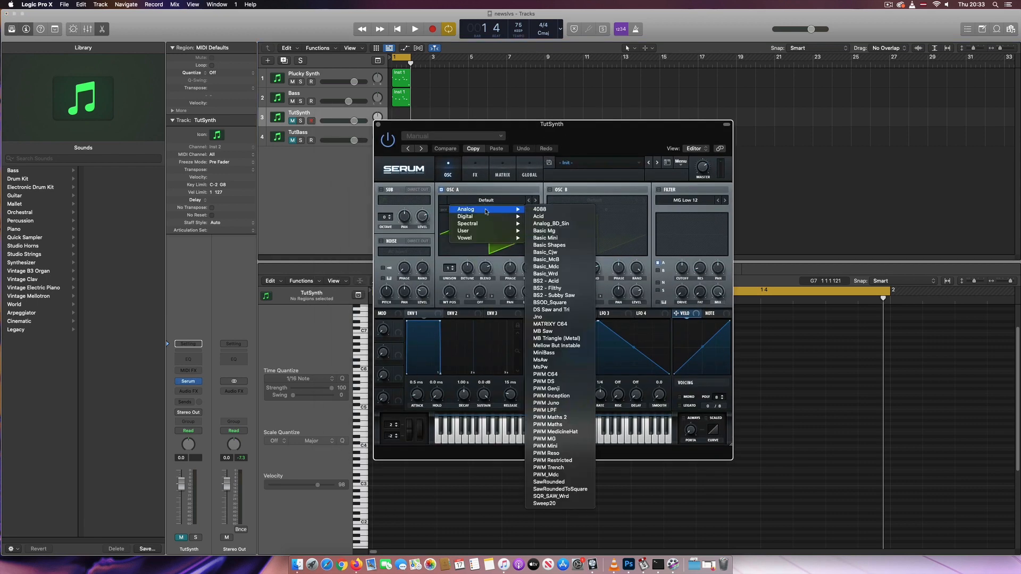
click(563, 496)
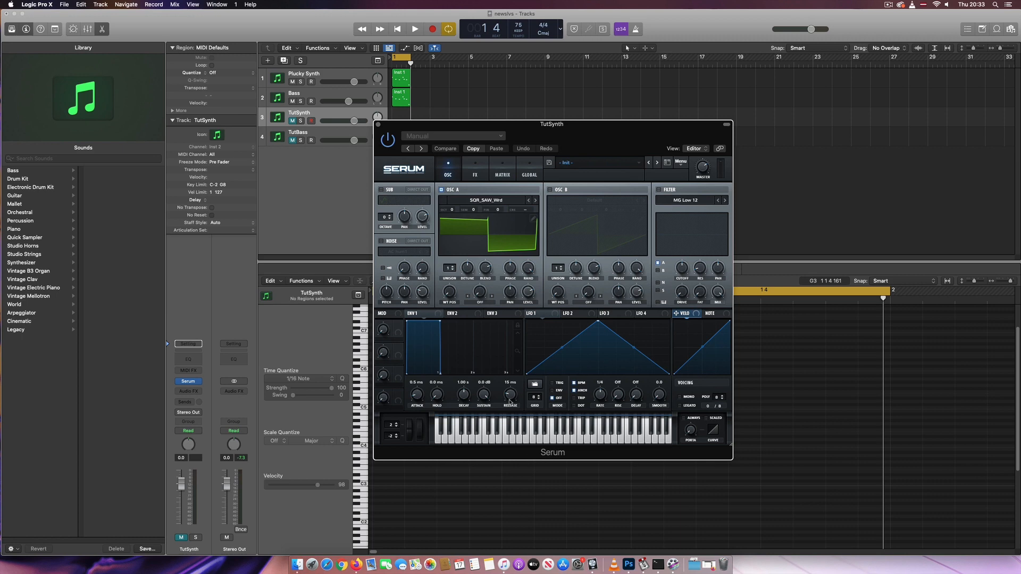
Set the Envelope 1 release to 375 ms
drag(509, 400, 511, 385)
double_click(514, 378)
text(37)
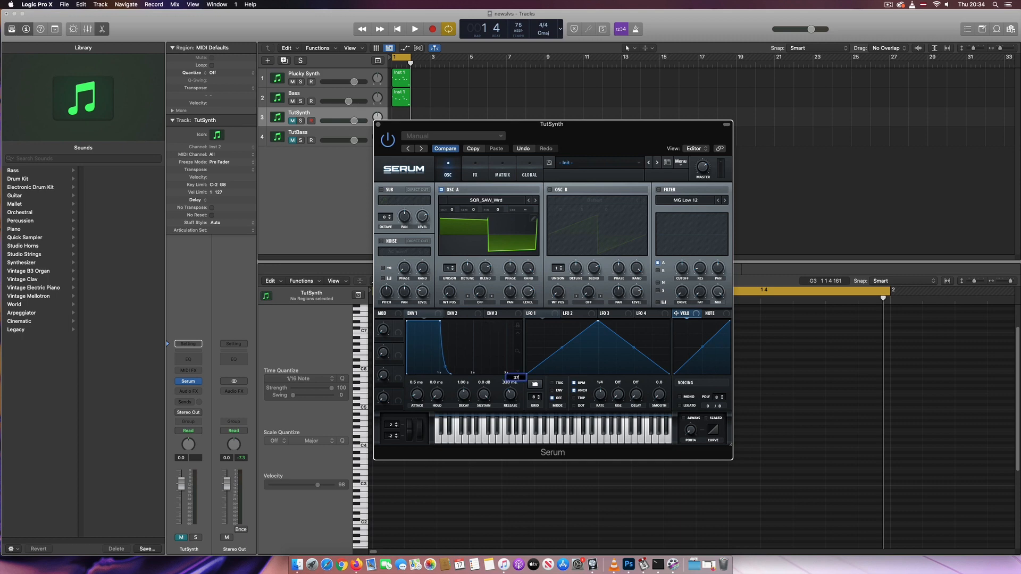
text(5)
key(Return)
Reshape LFO 1 into a curved downward ramp and switch it to Trig mode
drag(598, 323, 527, 321)
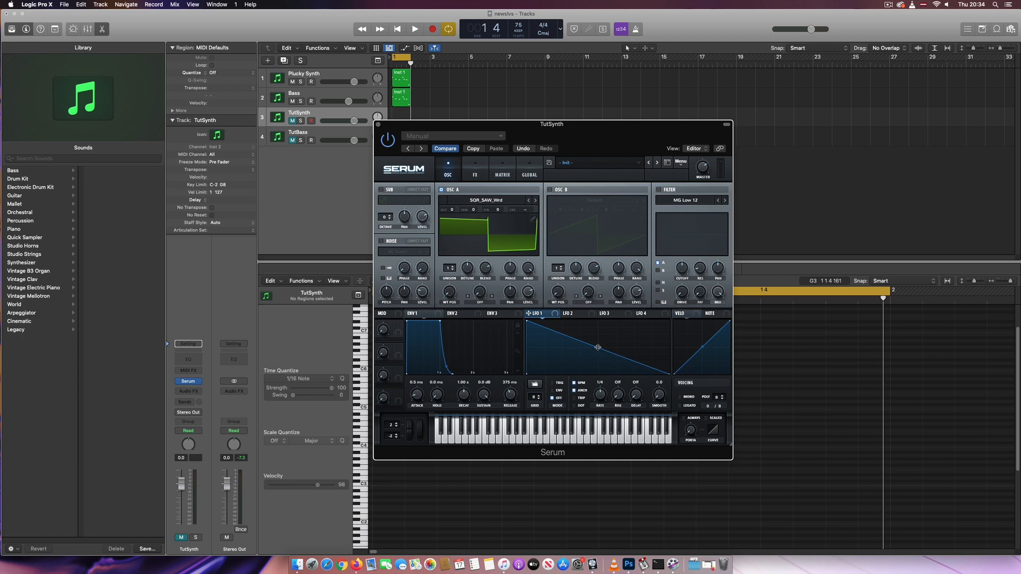
drag(598, 347, 604, 370)
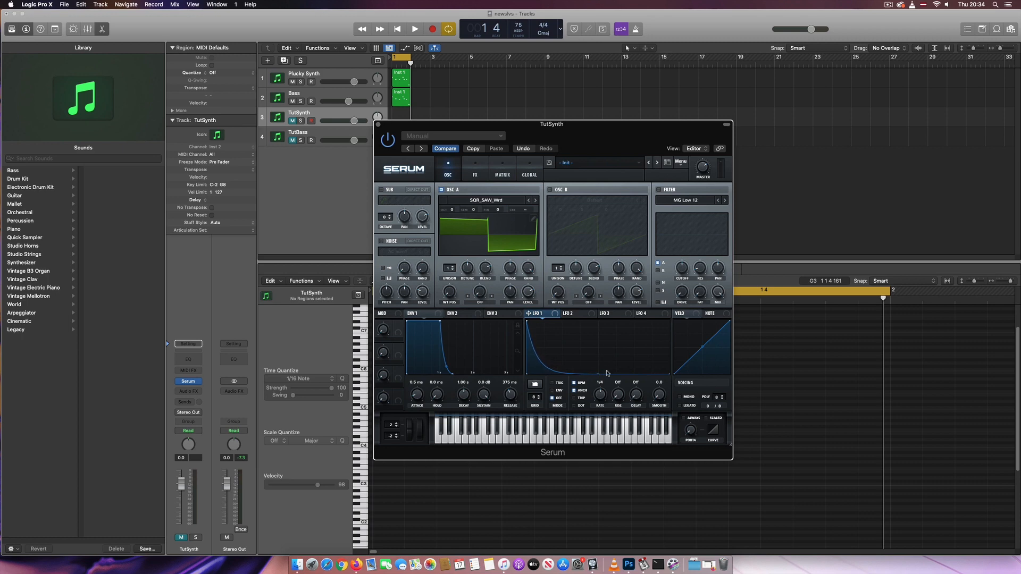
click(554, 384)
Enable the filter section and set its type to MG Low 24
click(660, 190)
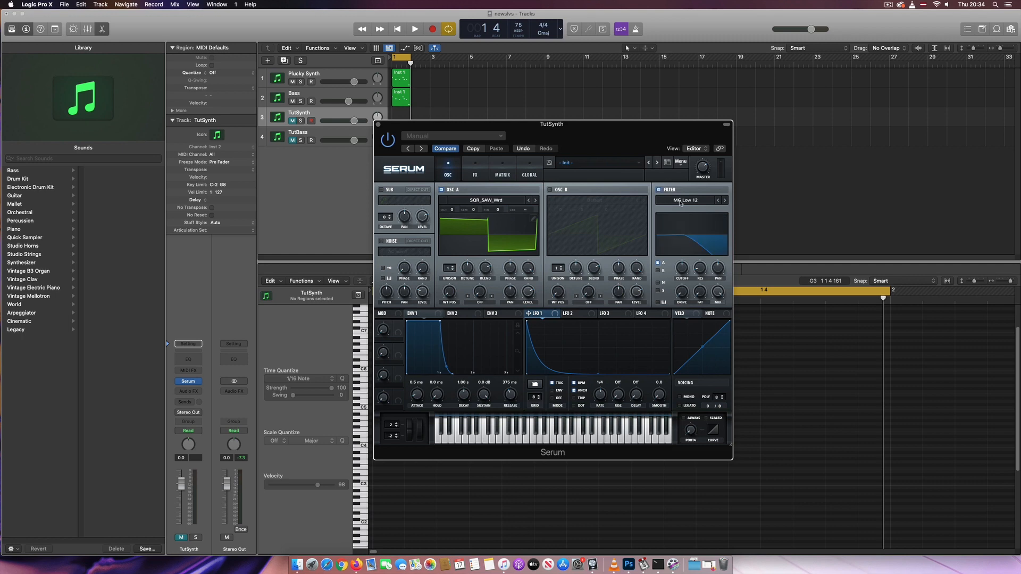
click(726, 201)
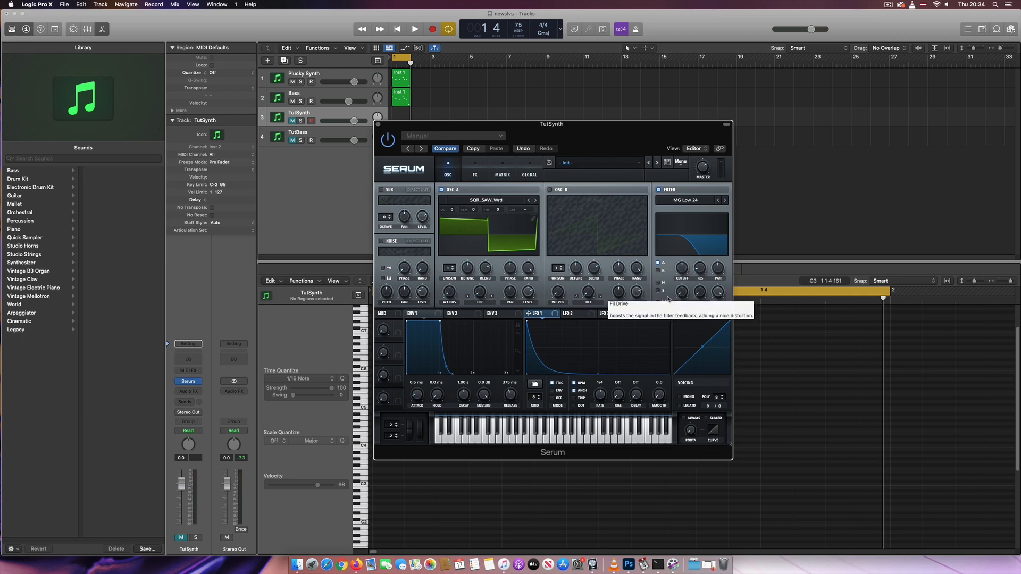
click(685, 272)
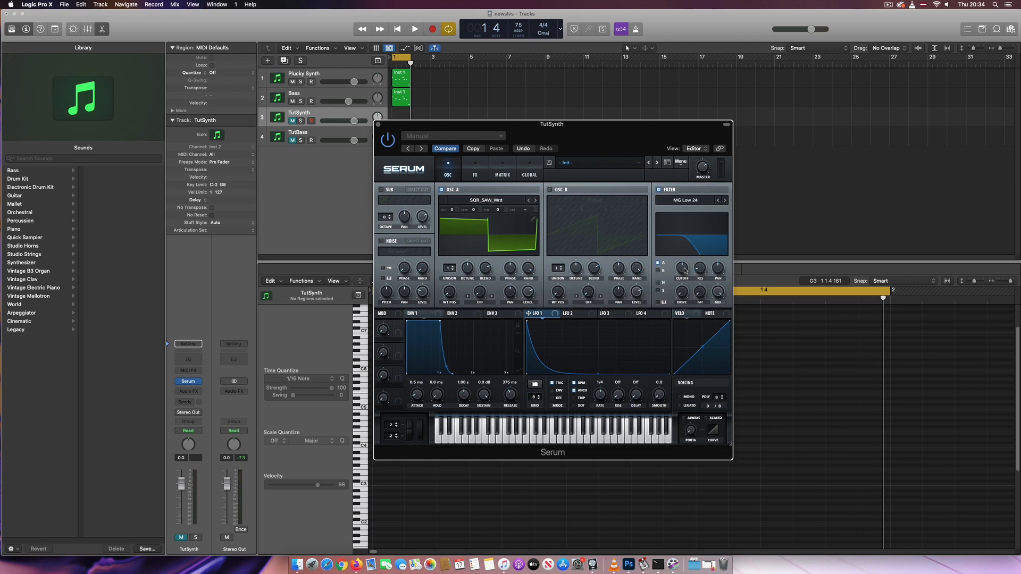
double_click(686, 271)
key(Return)
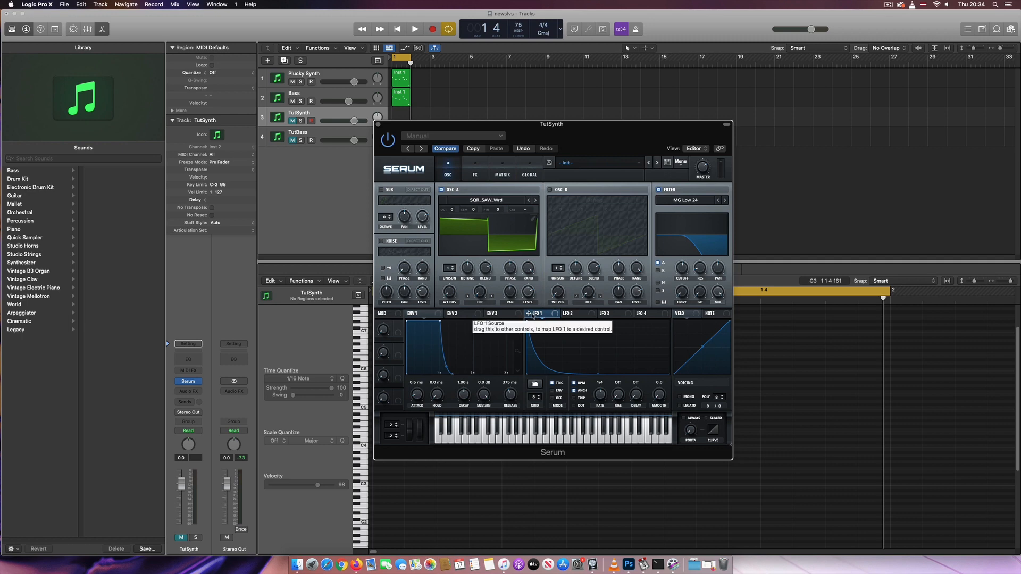
Assign LFO 1 to modulate the filter cutoff
drag(533, 316, 683, 271)
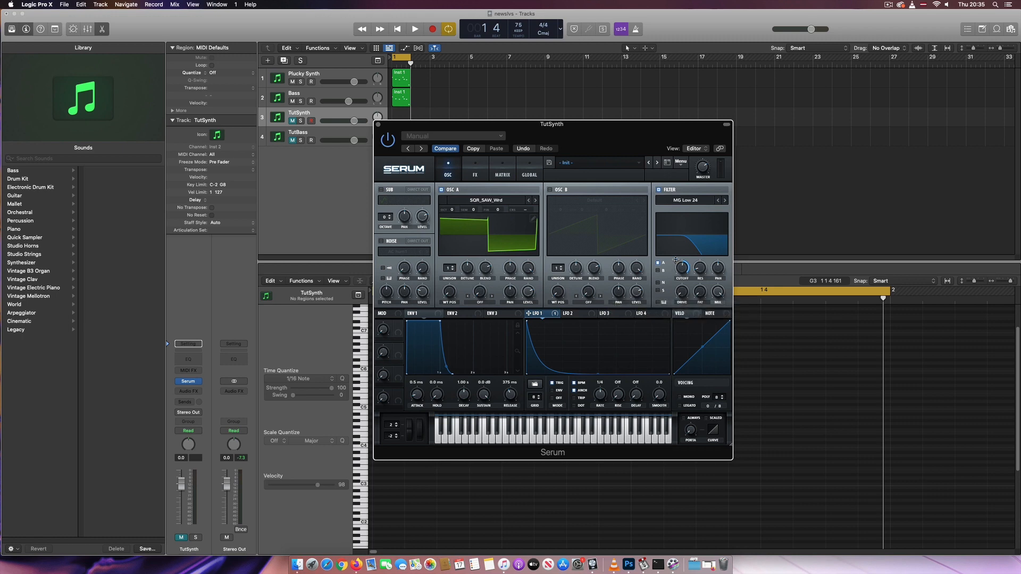
mouse_move(675, 260)
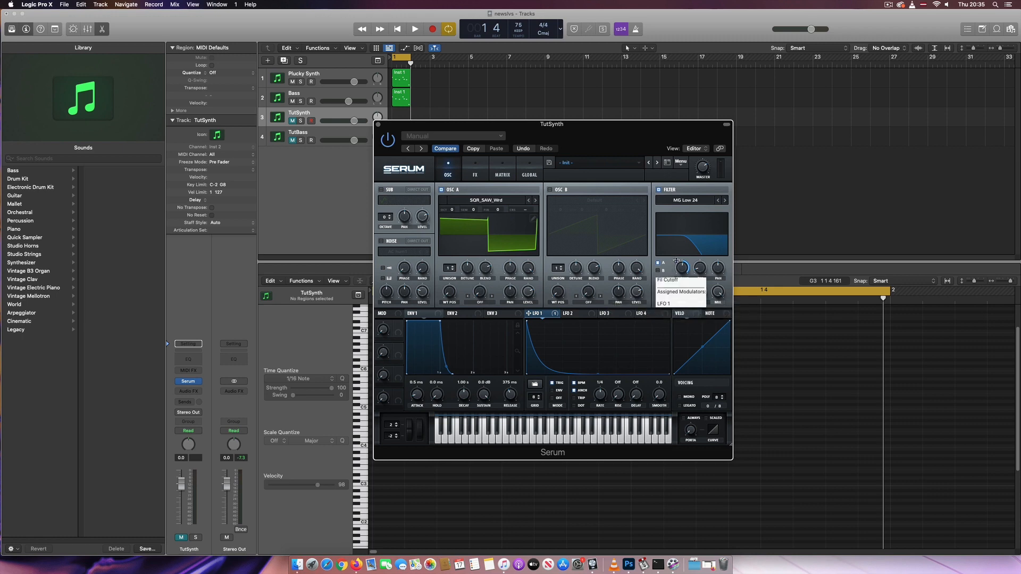
drag(676, 261, 676, 262)
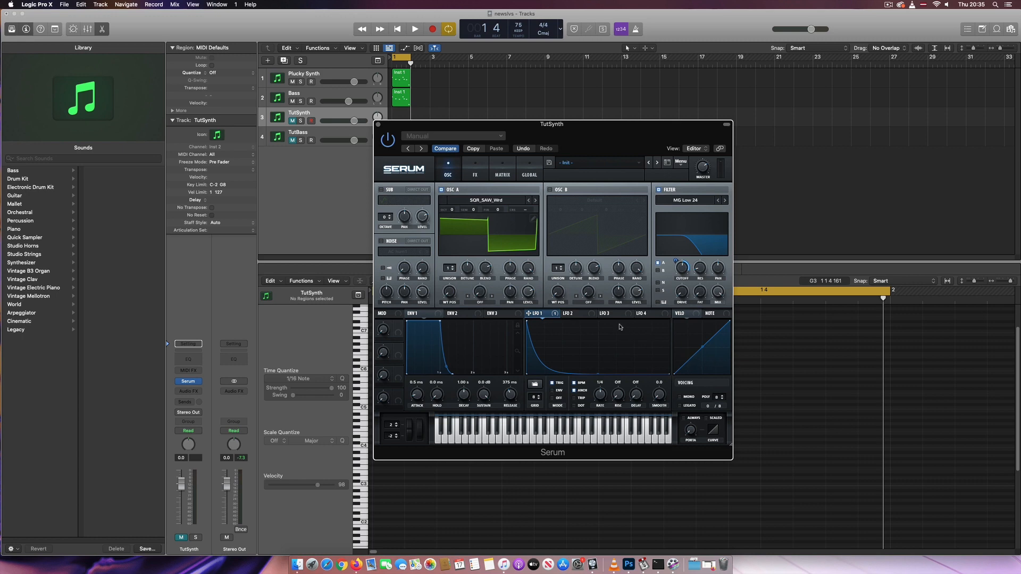
Enable the Reverb effect, adjust its decay, high cut, spin and mix, and close Serum
click(476, 177)
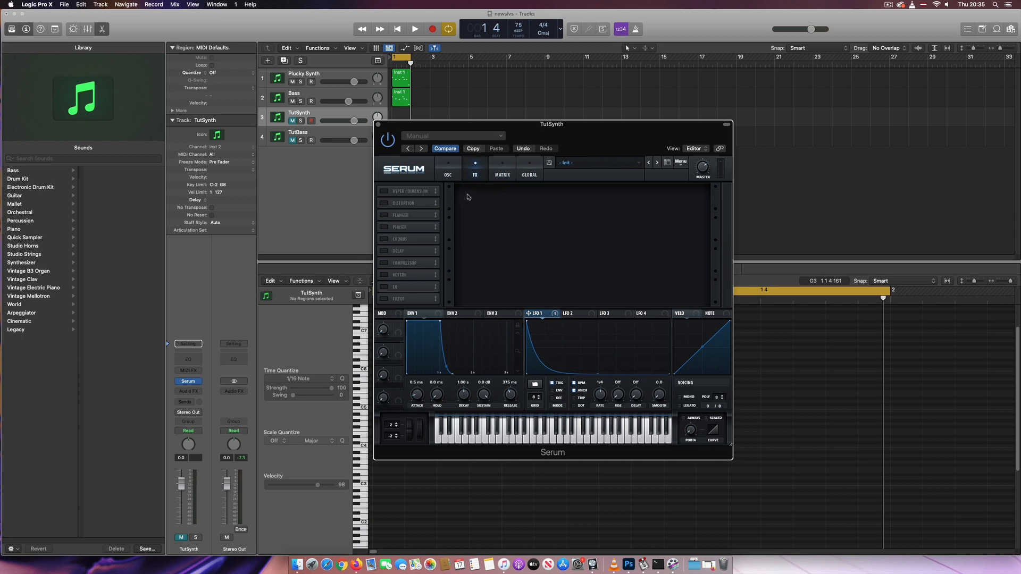
click(385, 276)
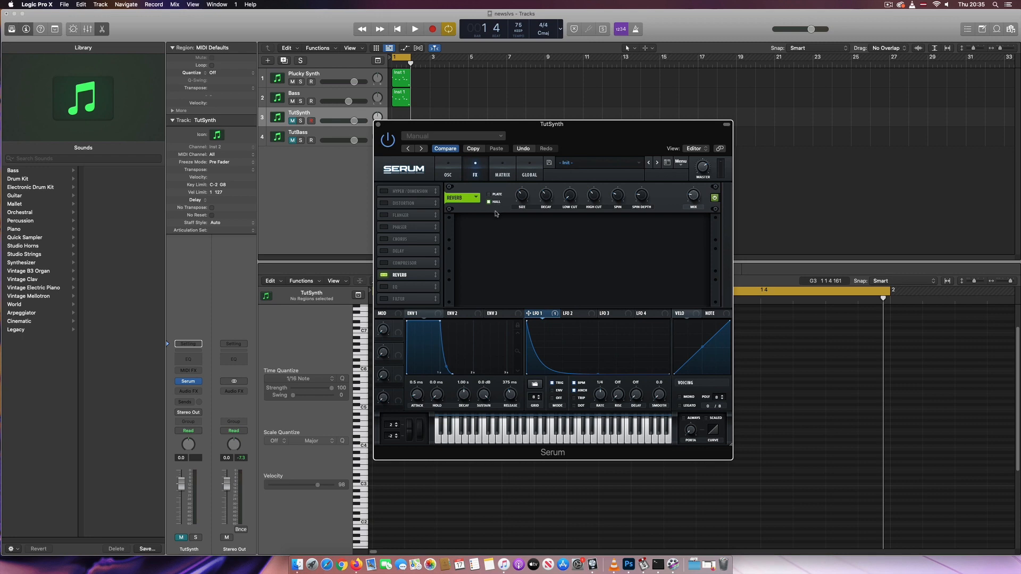
mouse_move(524, 198)
drag(550, 196, 547, 204)
mouse_move(594, 198)
drag(593, 186, 596, 164)
mouse_move(619, 199)
drag(619, 196, 623, 174)
mouse_move(693, 195)
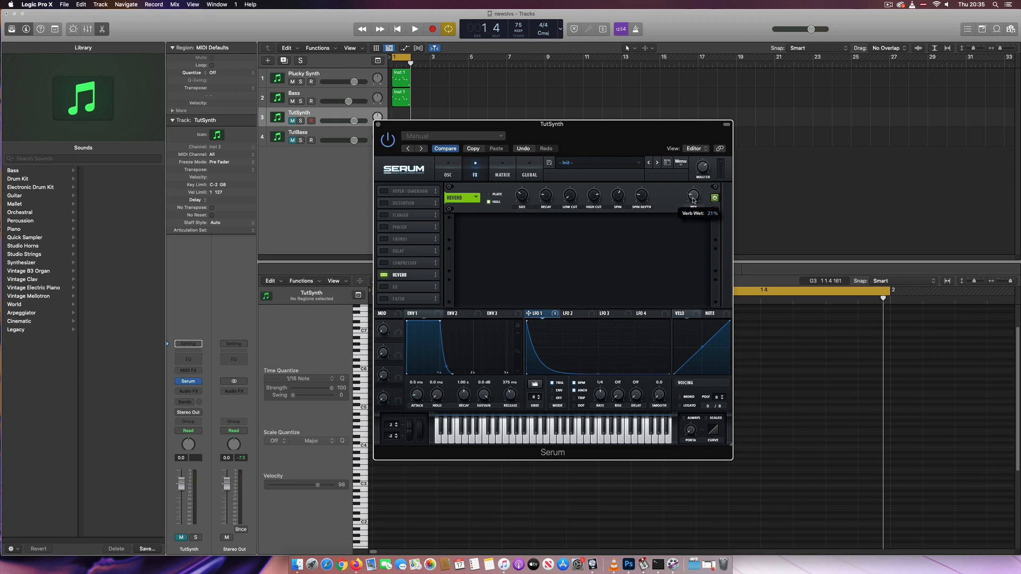
drag(693, 195, 695, 190)
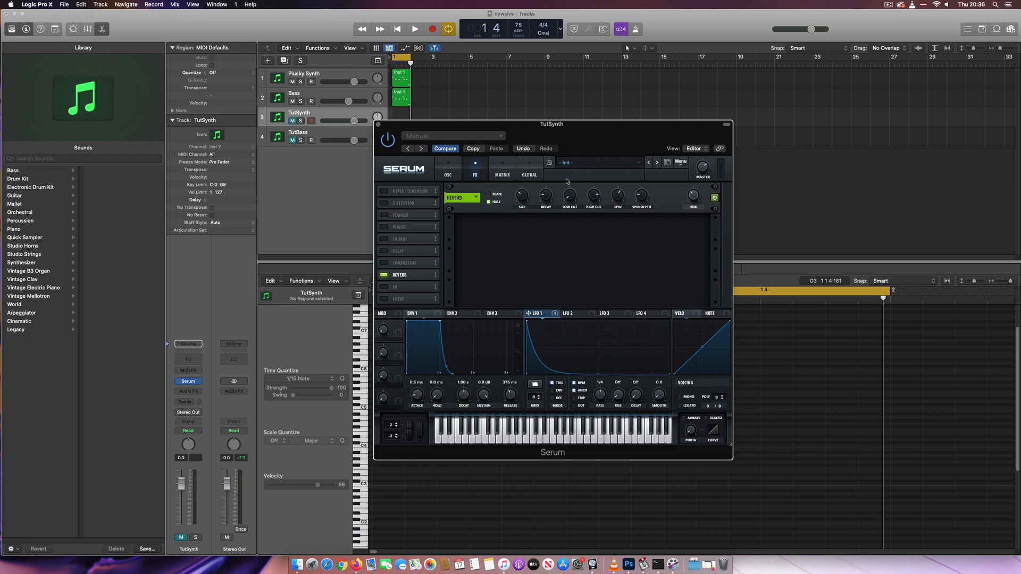
drag(441, 142, 478, 151)
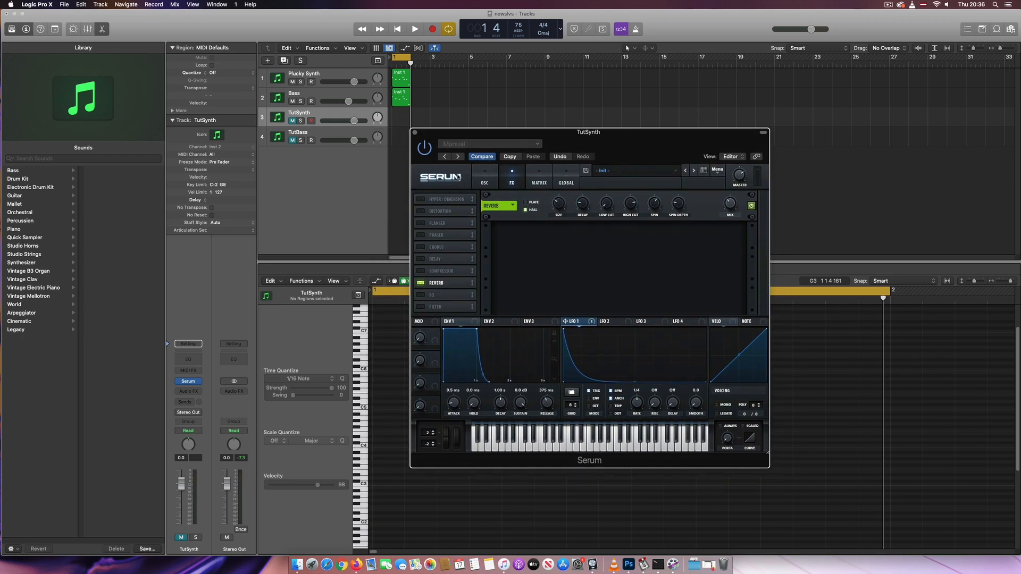
click(415, 132)
Copy the Plucky Synth region onto the TutSynth track and mute the Bass track
click(403, 93)
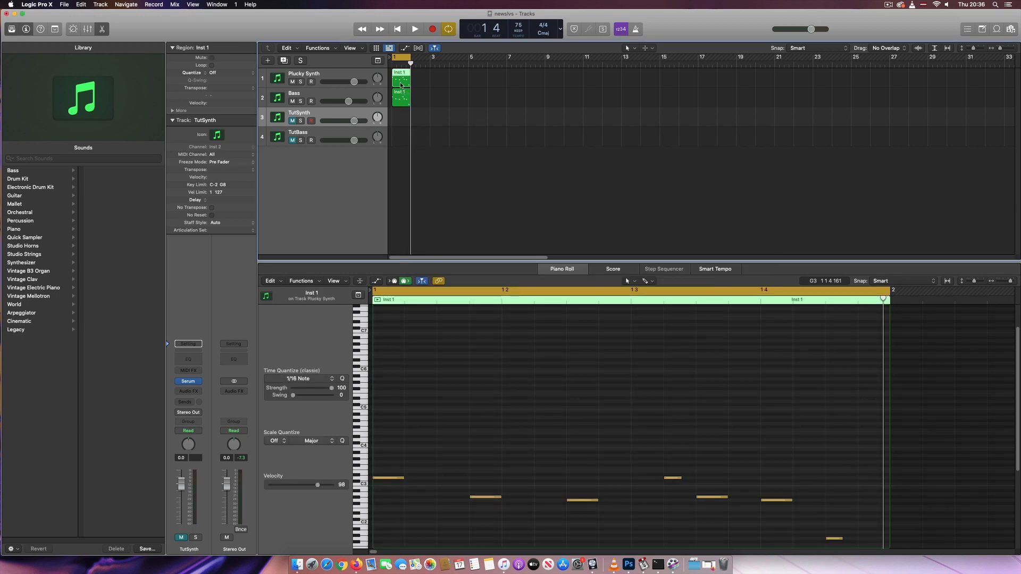
drag(401, 85, 402, 120)
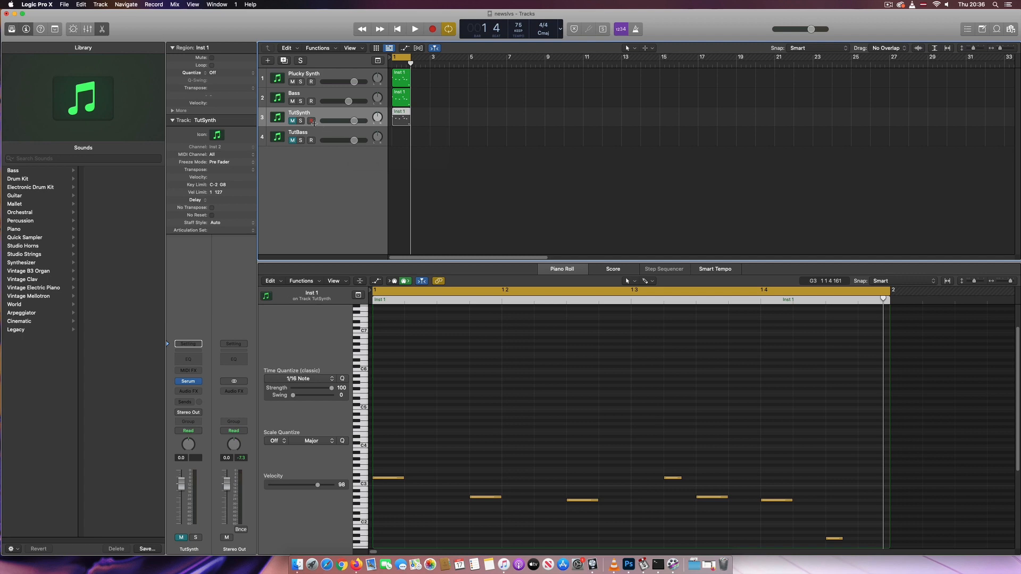
click(292, 101)
click(292, 121)
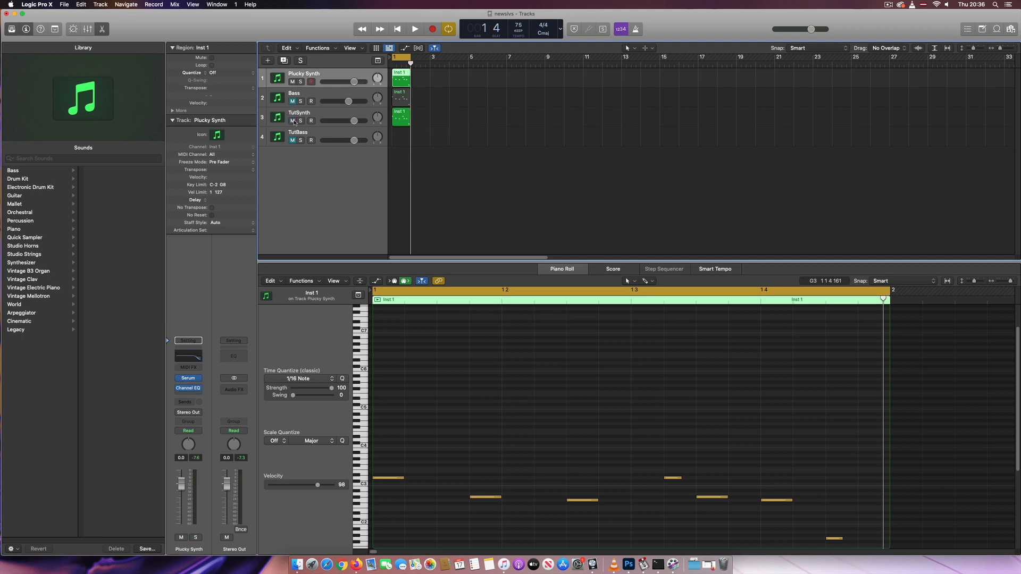
Insert a Channel EQ on TutSynth and set the 7500 Hz band's gain to -12 dB
click(184, 359)
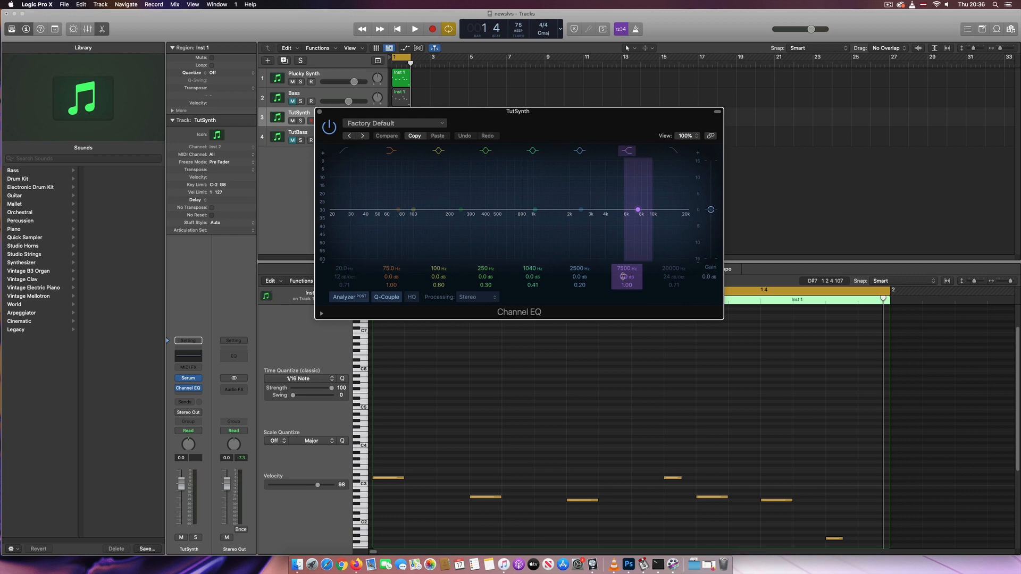
drag(623, 276, 624, 323)
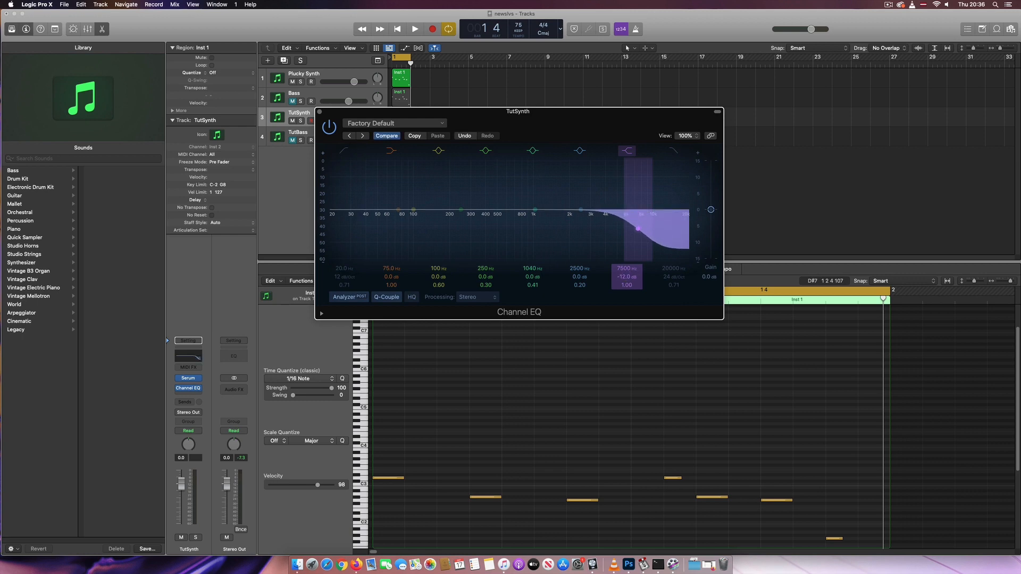
click(319, 111)
Solo the TutSynth track and play the project back
key(s)
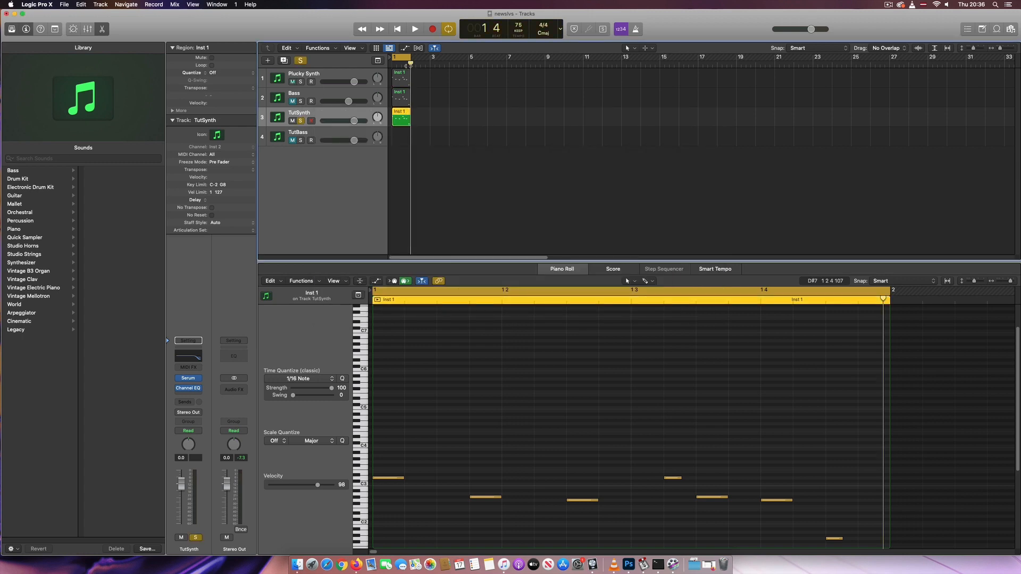
key(space)
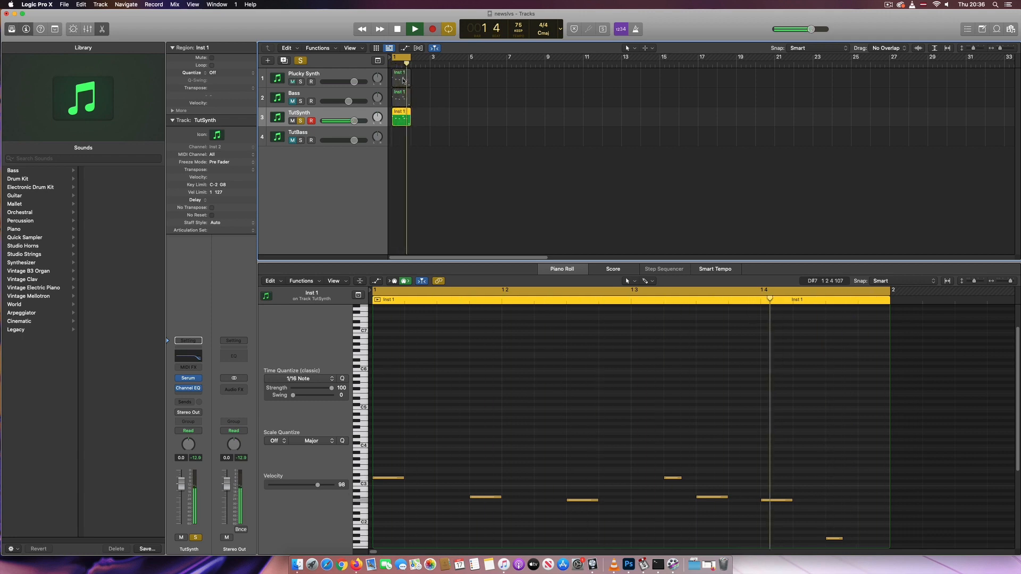
key(space)
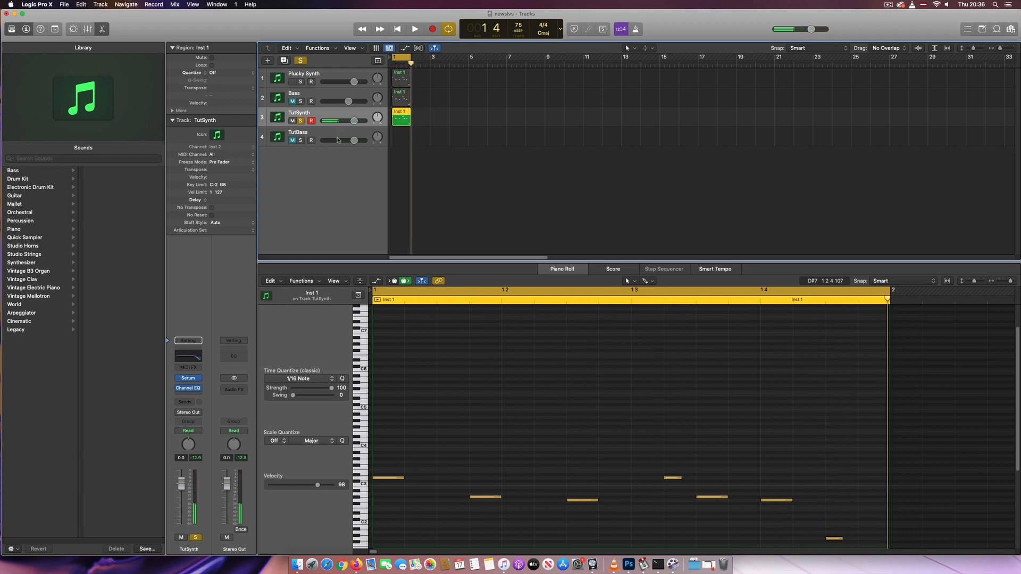
Open Serum on the TutBass track and load the Analog_BD_Sin wavetable into Osc A
click(326, 137)
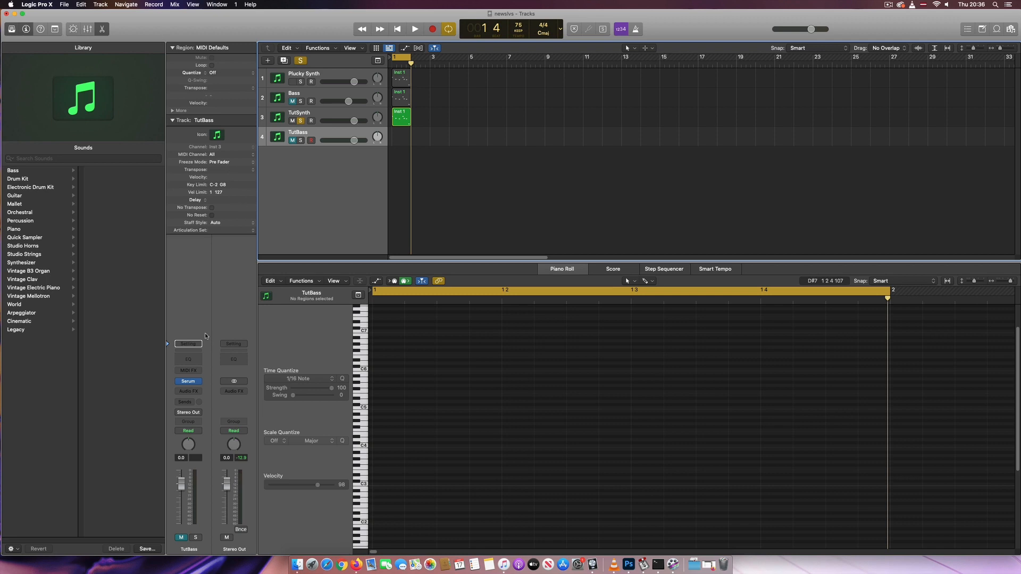
click(191, 384)
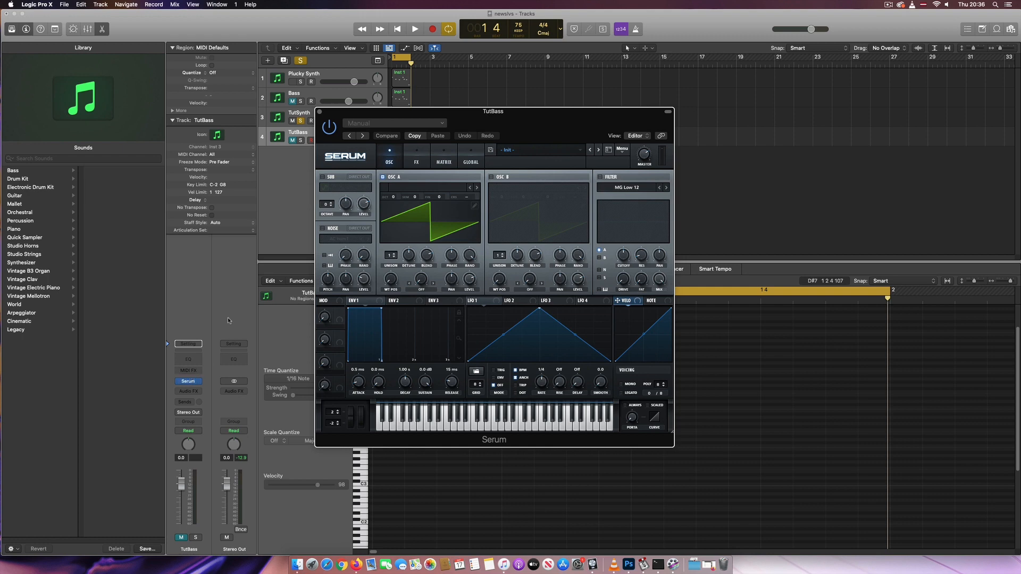
click(428, 189)
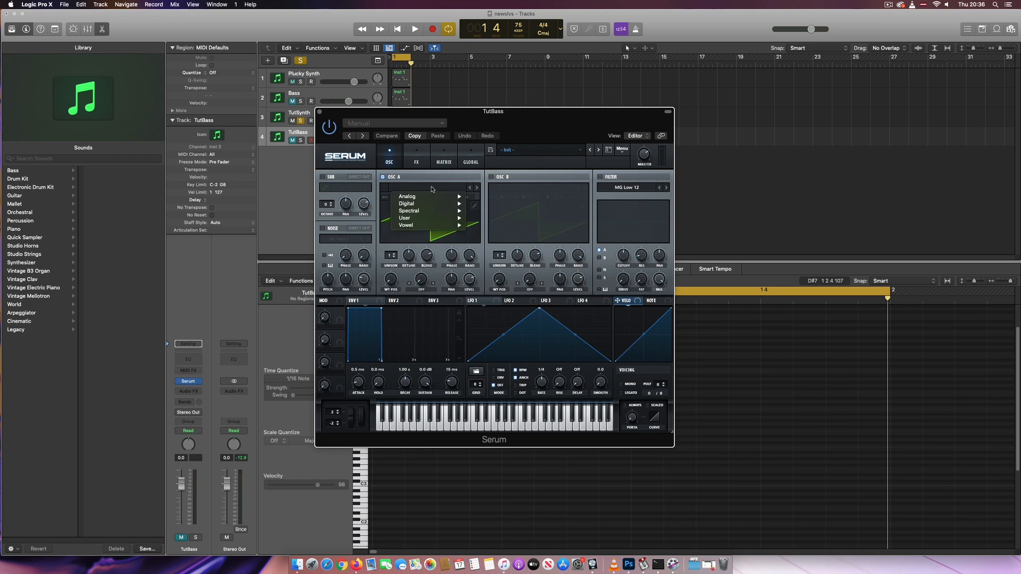
mouse_move(432, 198)
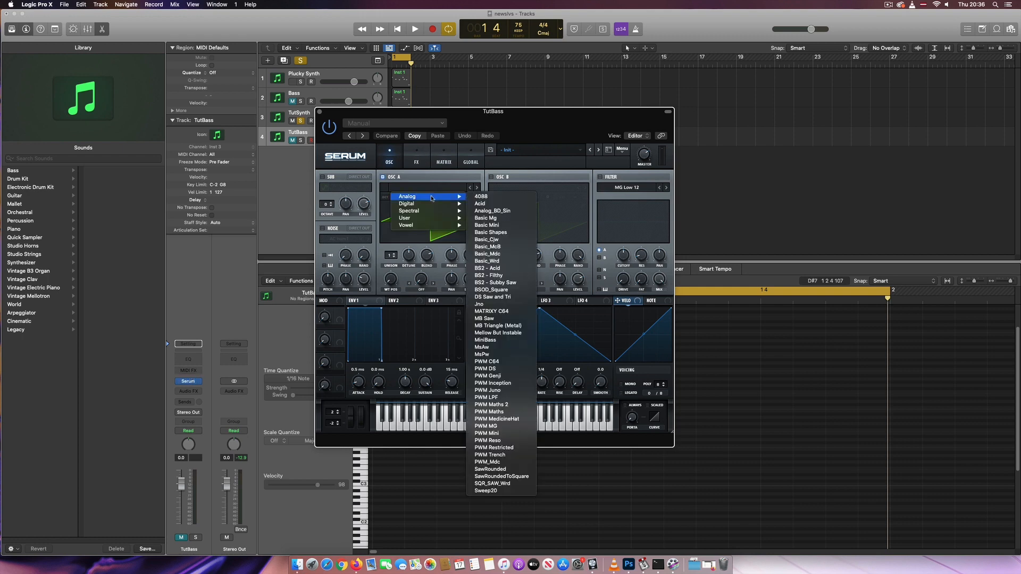
click(510, 211)
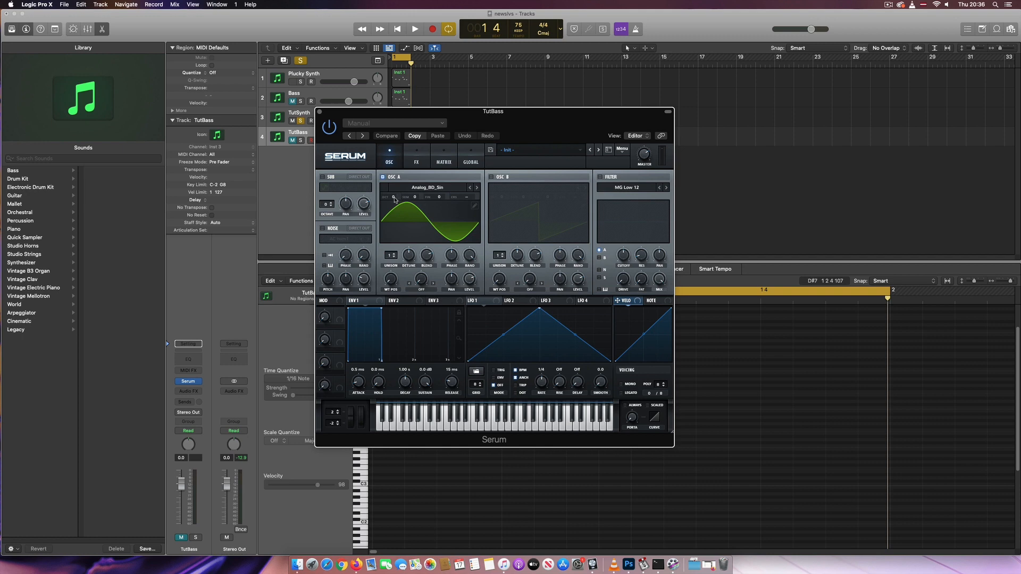
Shape Env 1 with an attack of about 56 ms and a release of about 705 ms
drag(398, 198, 394, 209)
drag(361, 386, 361, 372)
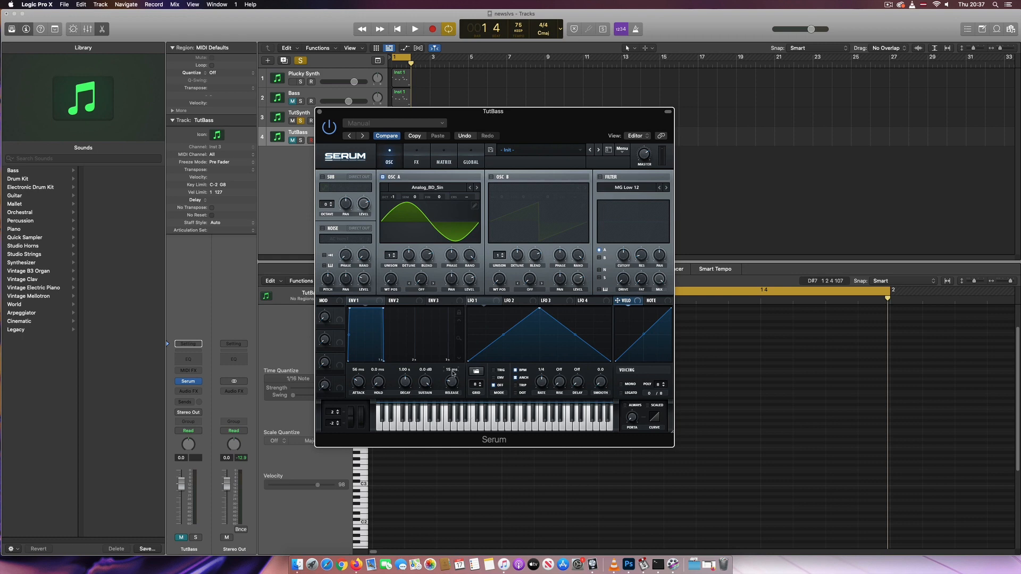
mouse_move(453, 373)
drag(453, 373, 490, 352)
Enable Serum's Distortion effect in Diode 1 mode, lower its mix, and close Serum
click(420, 160)
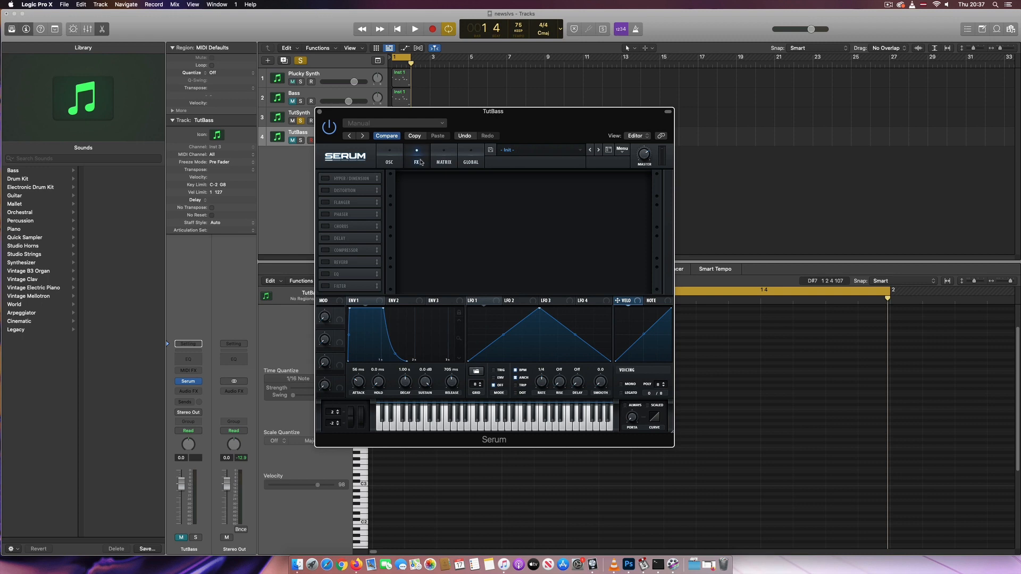
click(325, 191)
click(449, 187)
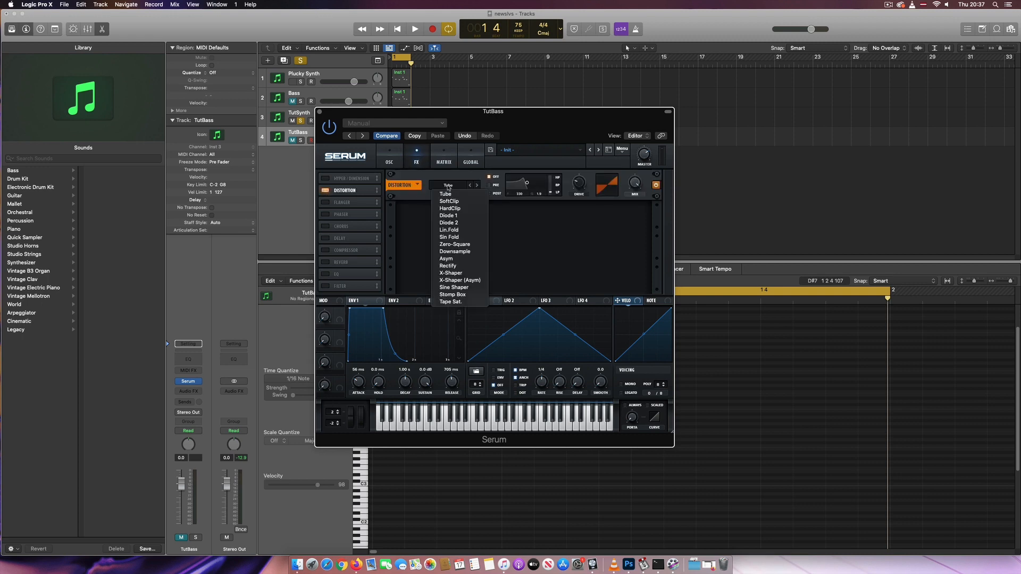
click(457, 216)
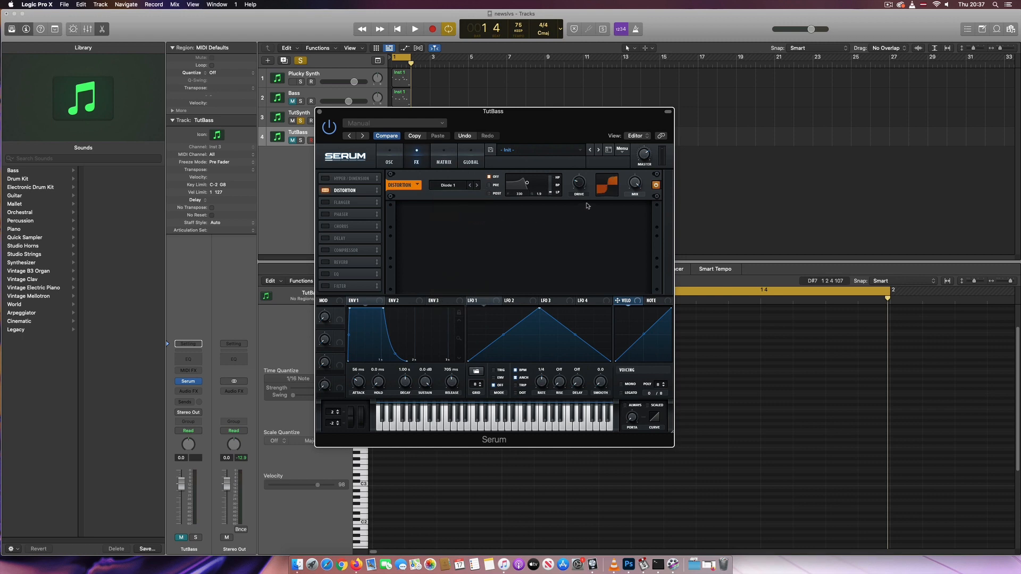
drag(637, 185, 639, 251)
click(319, 112)
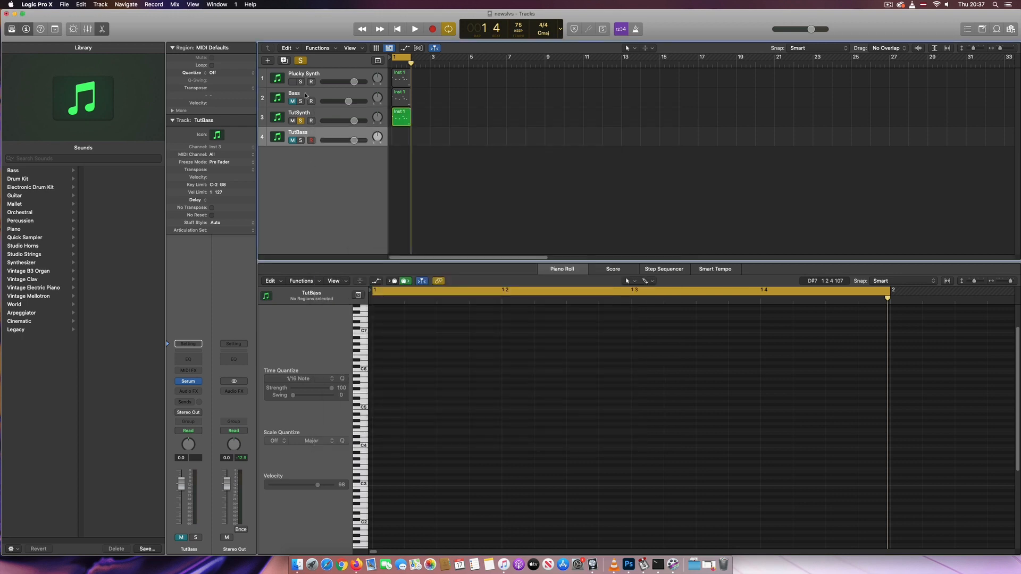
Copy the Bass region onto the TutBass track
click(400, 97)
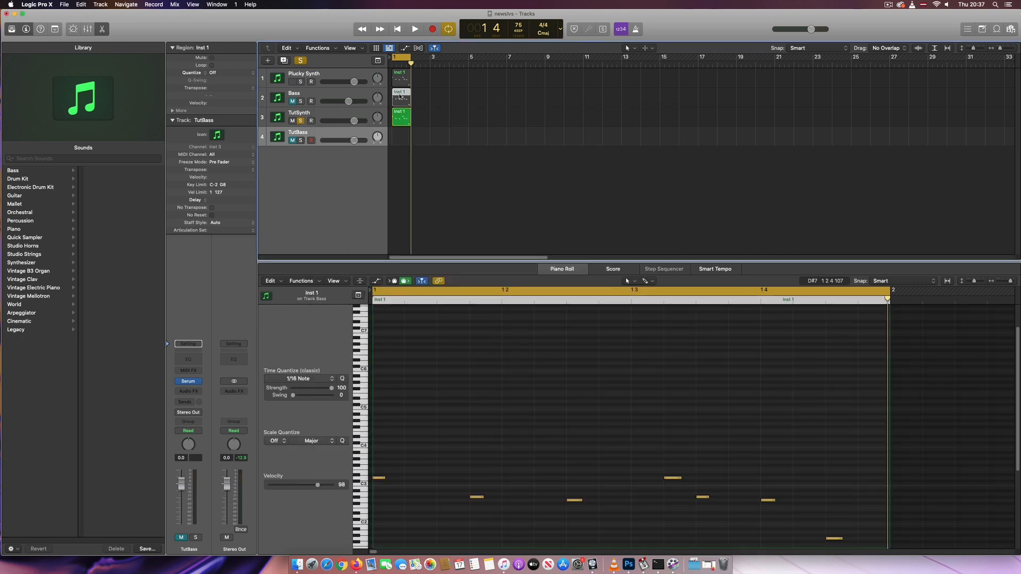
drag(400, 97, 401, 137)
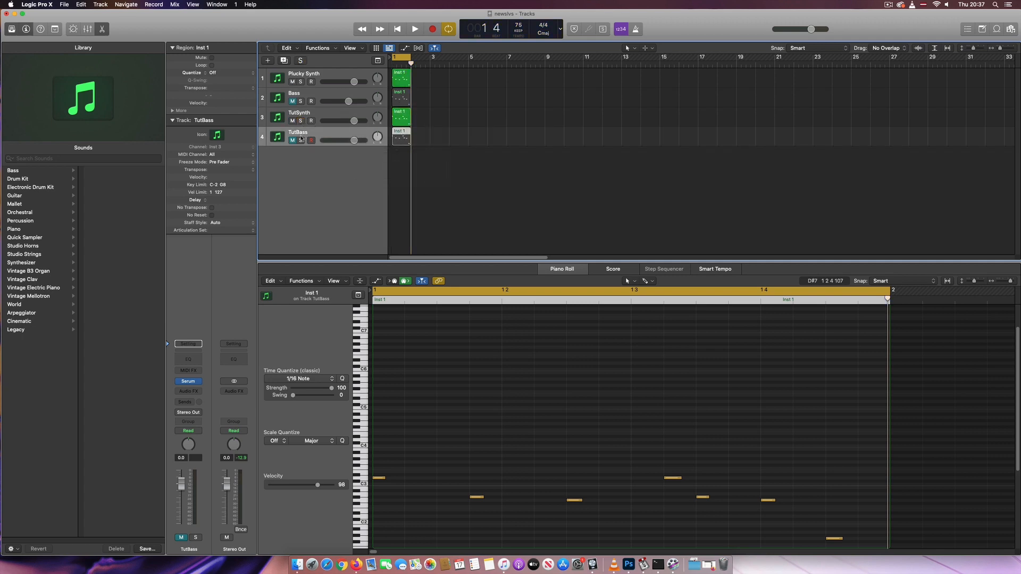
Solo the TutBass track and play the project back
click(302, 136)
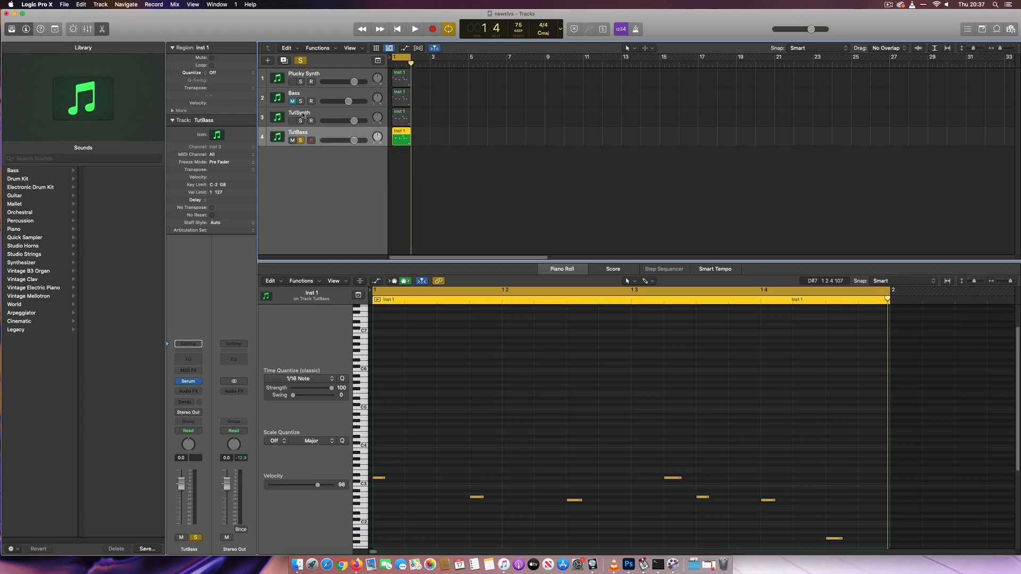
key(space)
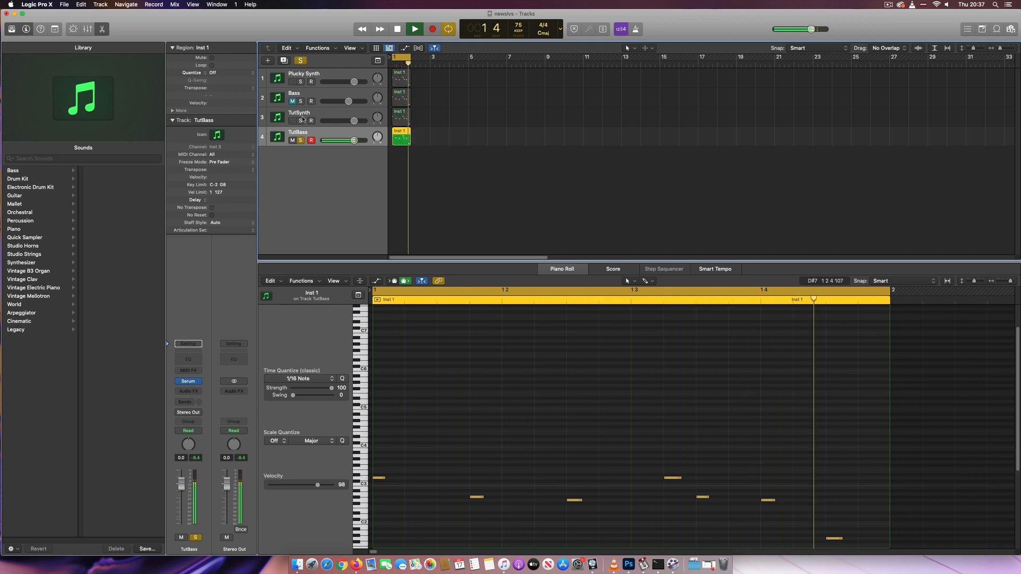
key(space)
Solo the TutSynth track as well and play both tracks back together
click(301, 121)
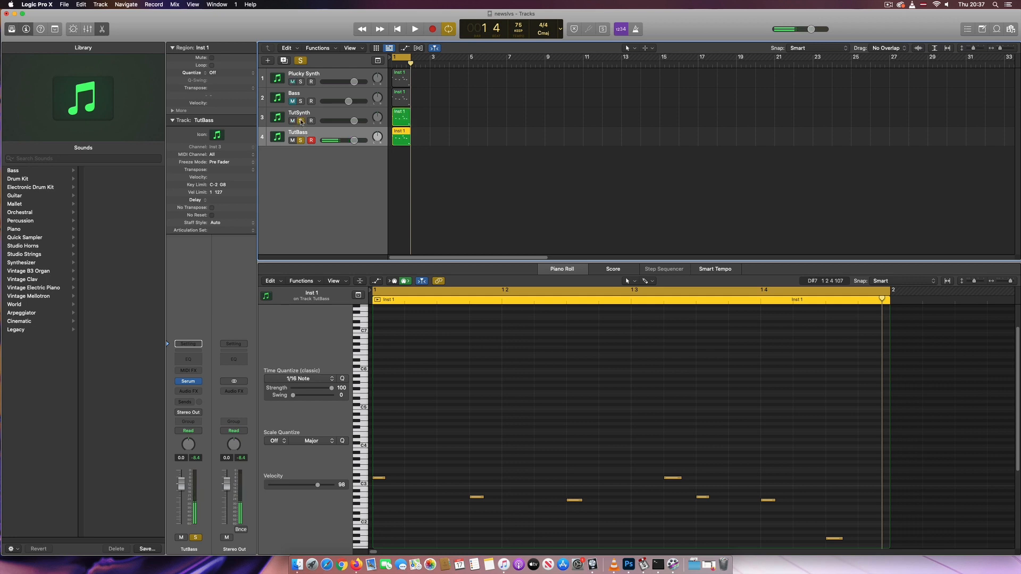
key(space)
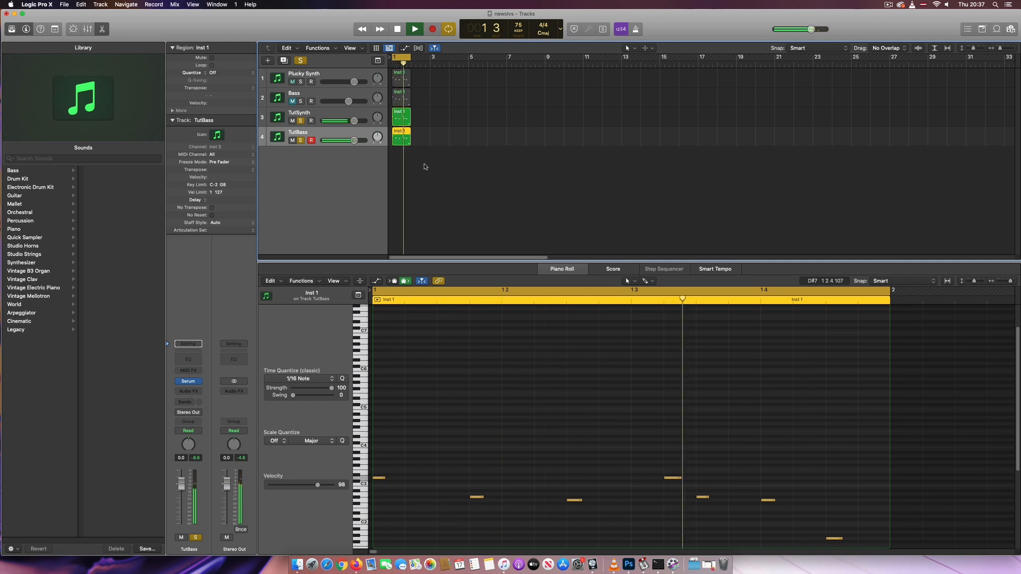
key(space)
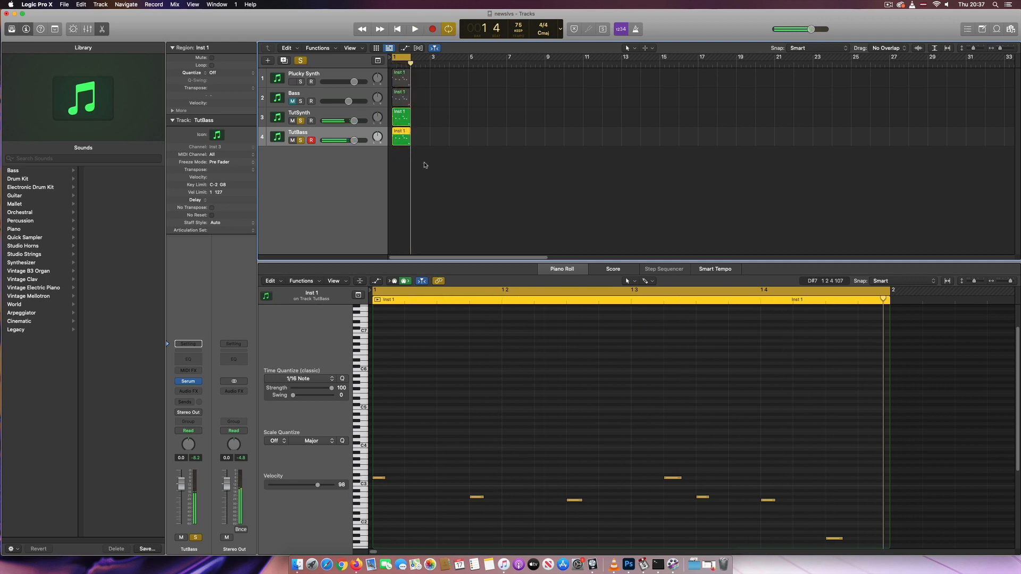